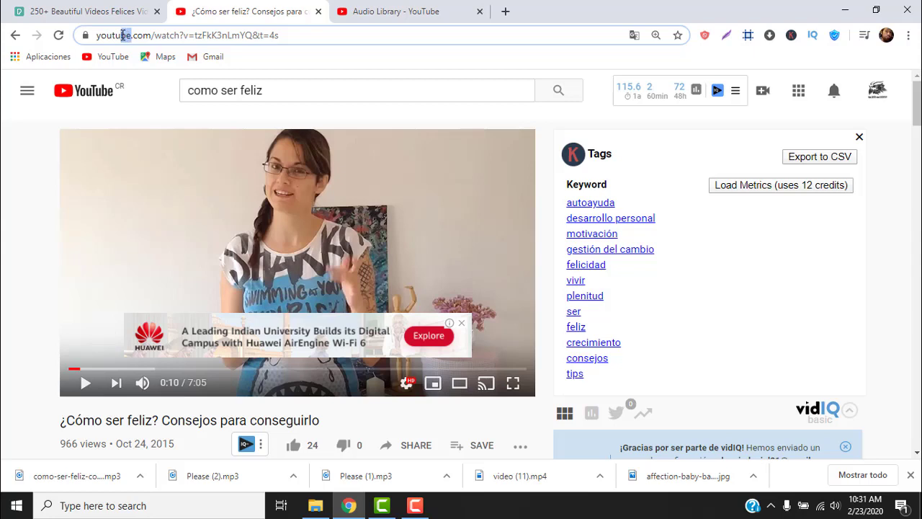
Change the video's address from youtube.com to yout.com, load it and record the audio as MP3
{"action": "left_click_drag", "start_coordinate": [118, 35], "coordinate": [117, 34]}
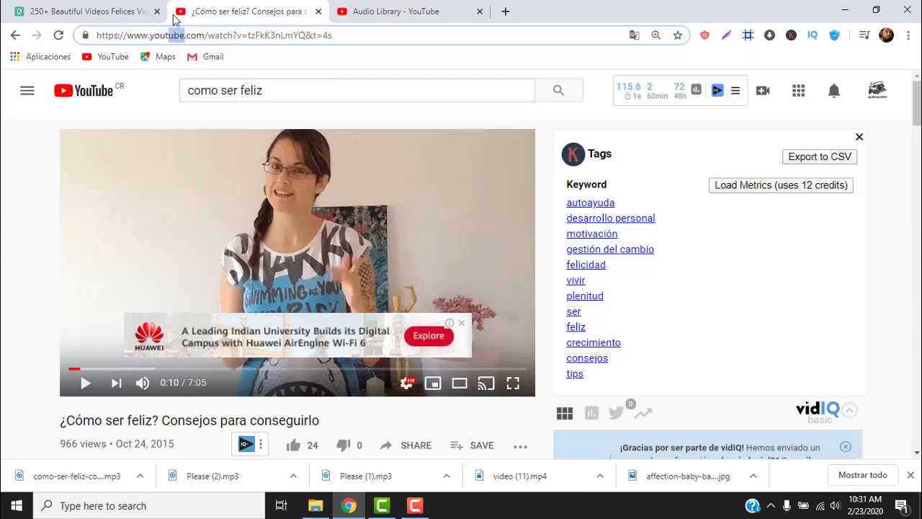
{"action": "key", "text": "BackSpace"}
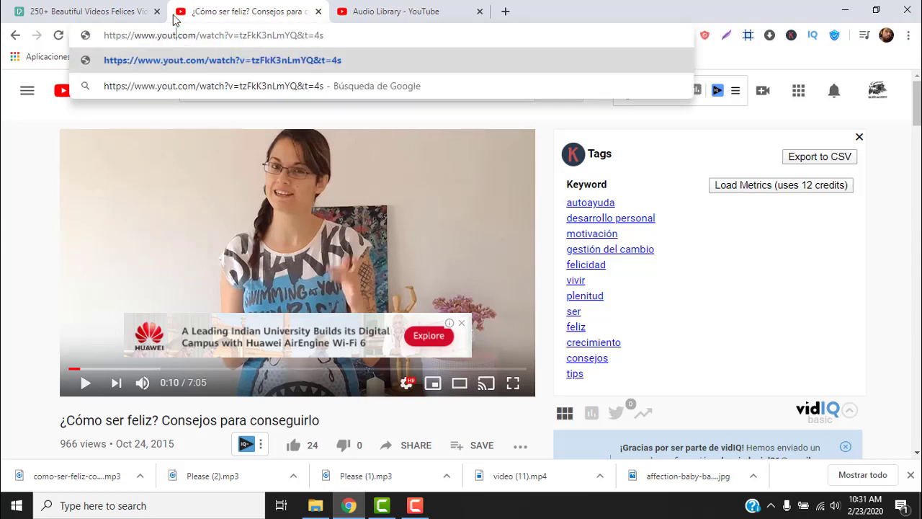
{"action": "key", "text": "Return"}
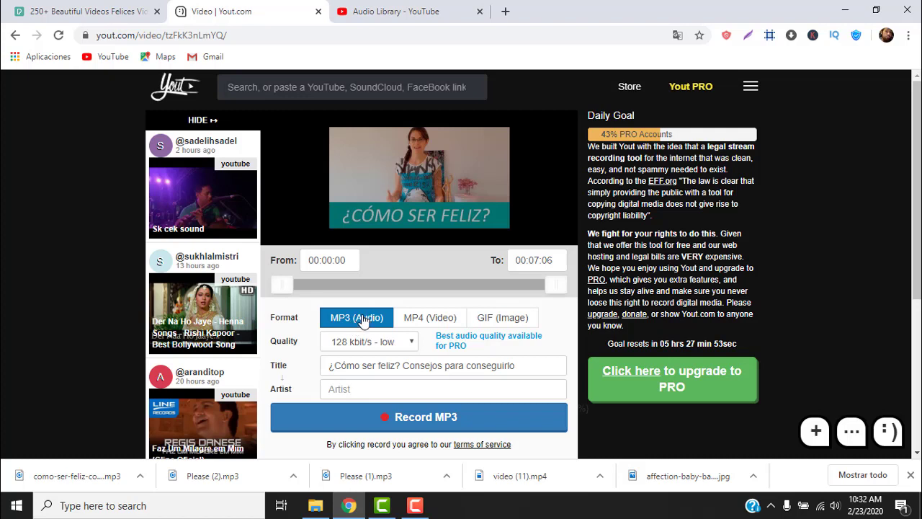
{"action": "left_click", "coordinate": [424, 417]}
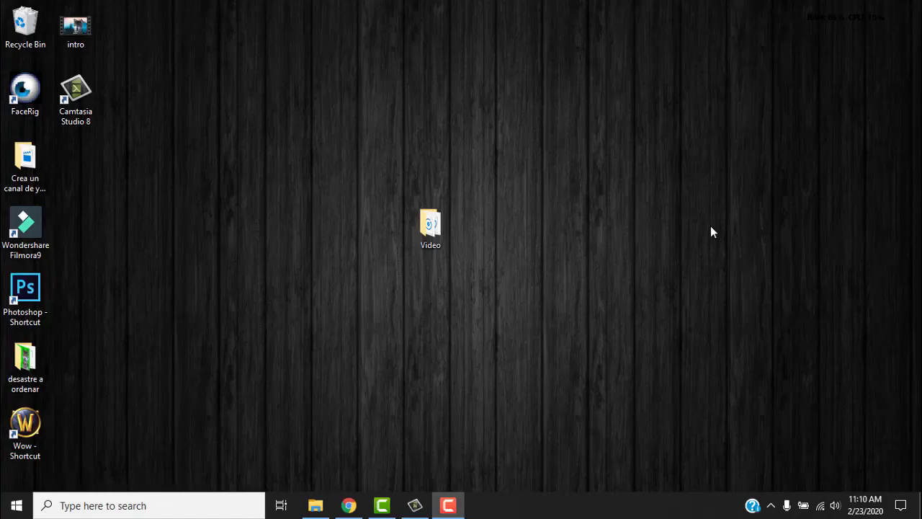
Open the Video folder on the desktop, check its speech and Please audio files, and close the folder
{"action": "right_click", "coordinate": [431, 223]}
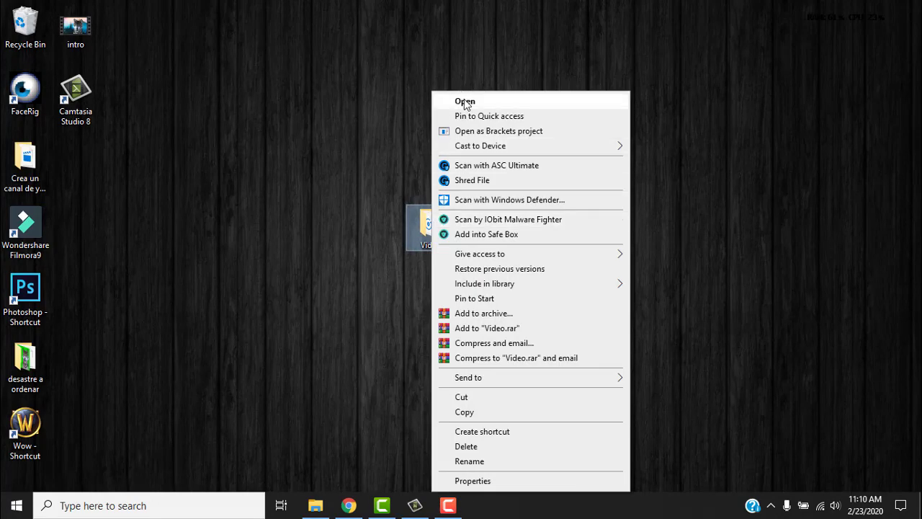
{"action": "left_click", "coordinate": [464, 102]}
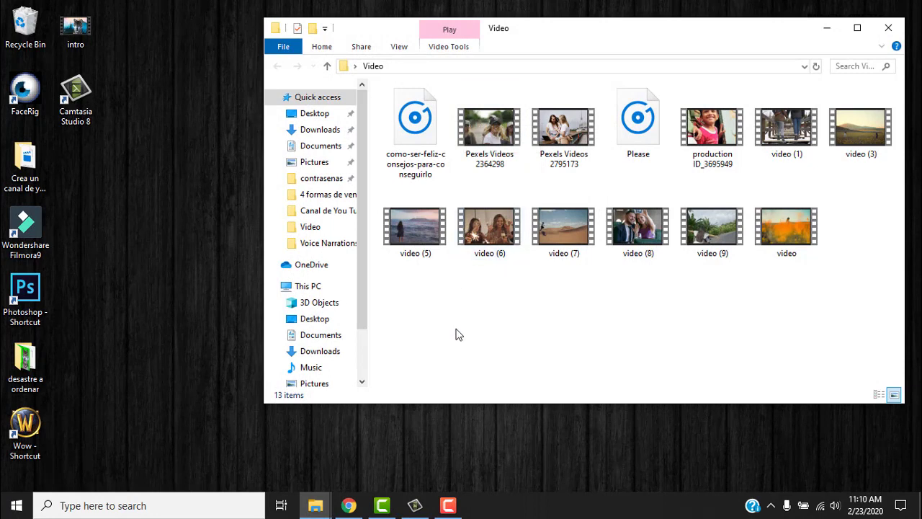
{"action": "left_click", "coordinate": [421, 126]}
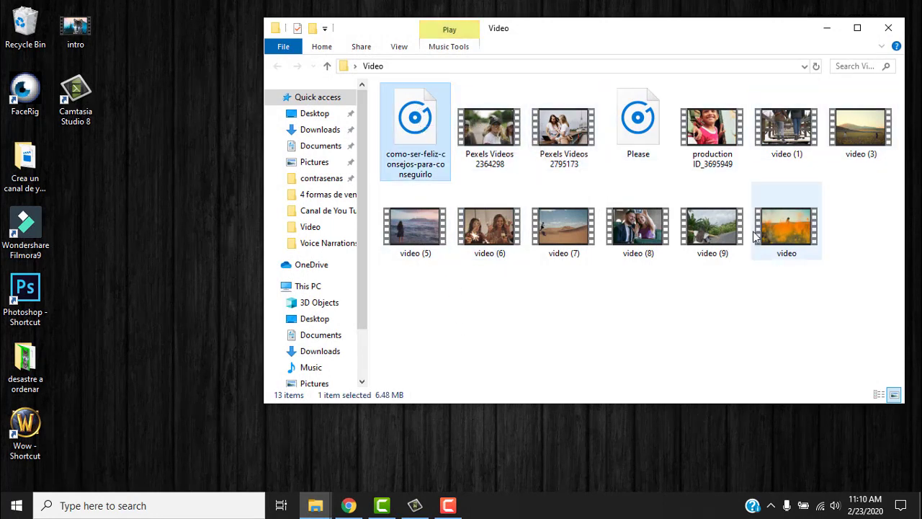
{"action": "left_click", "coordinate": [638, 119]}
{"action": "left_click", "coordinate": [888, 28]}
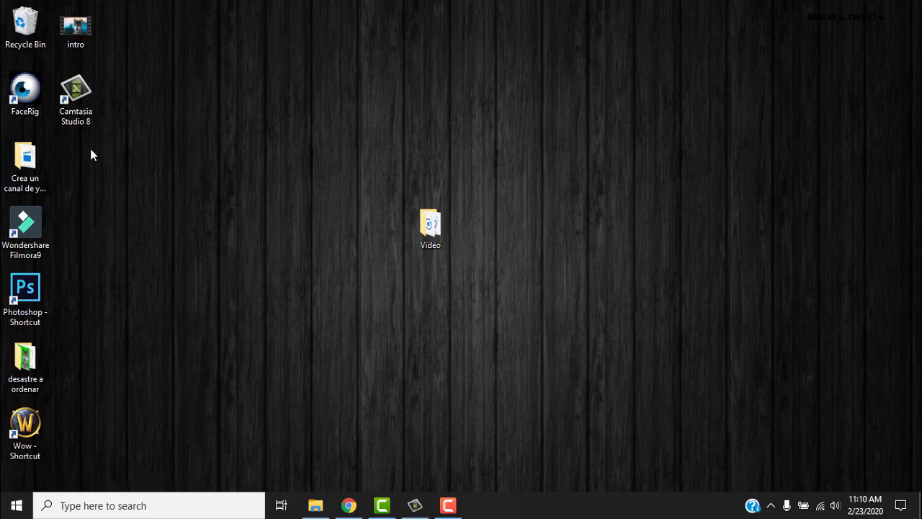
Switch to Camtasia Studio and delete all existing media from the Clip Bin
{"action": "right_click", "coordinate": [80, 92]}
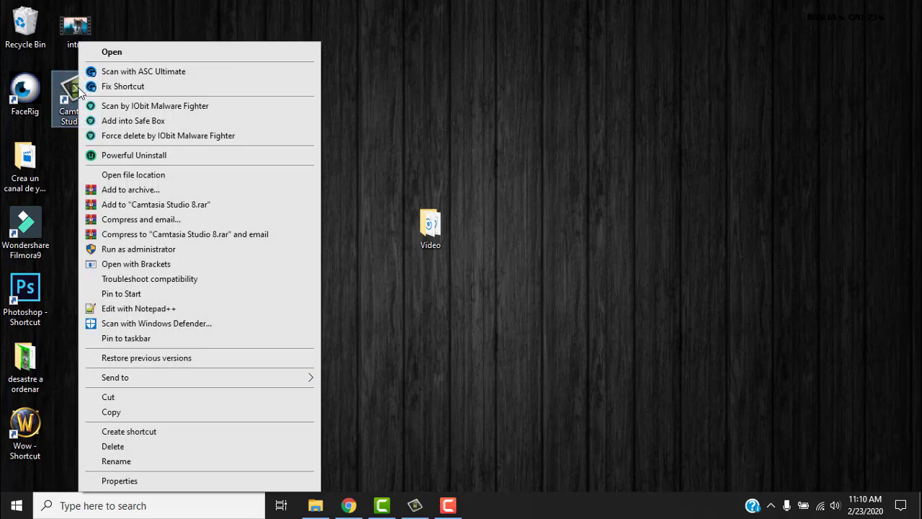
{"action": "left_click", "coordinate": [387, 56]}
{"action": "left_click", "coordinate": [414, 504]}
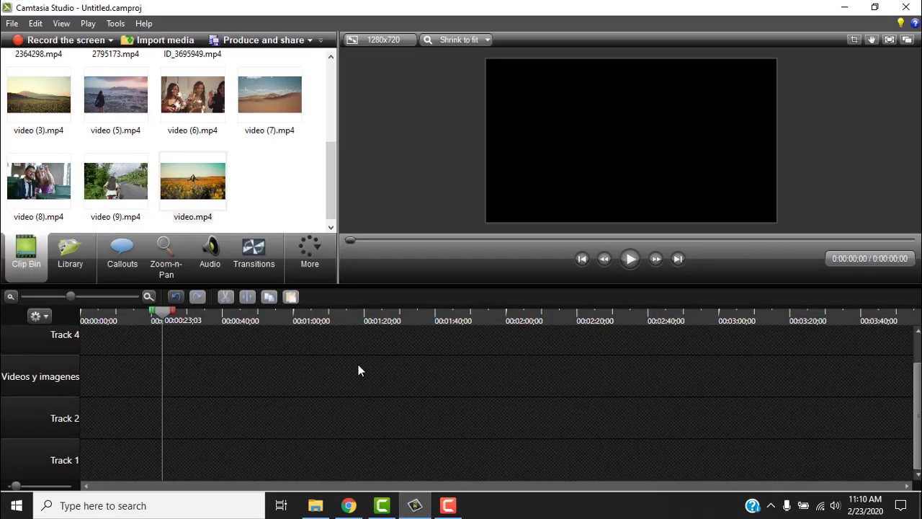
{"action": "left_click_drag", "start_coordinate": [329, 151], "coordinate": [333, 77]}
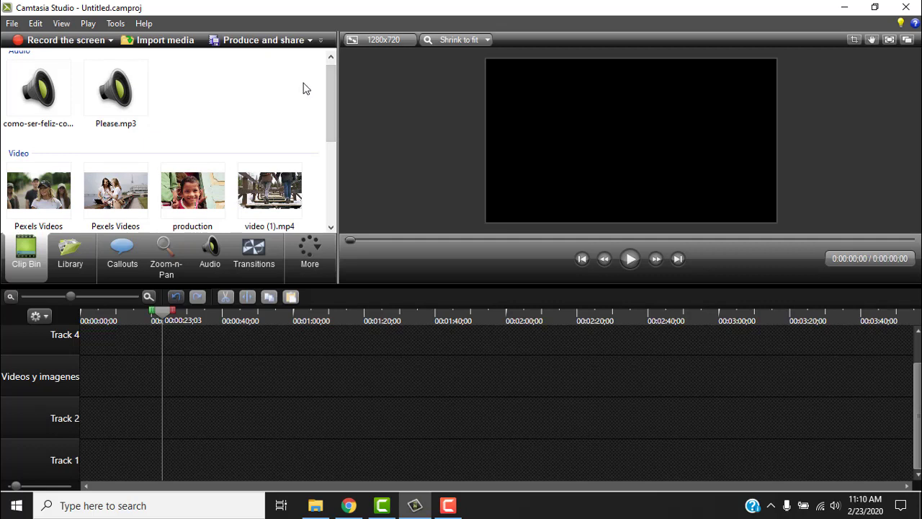
{"action": "left_click_drag", "start_coordinate": [309, 208], "coordinate": [31, 210]}
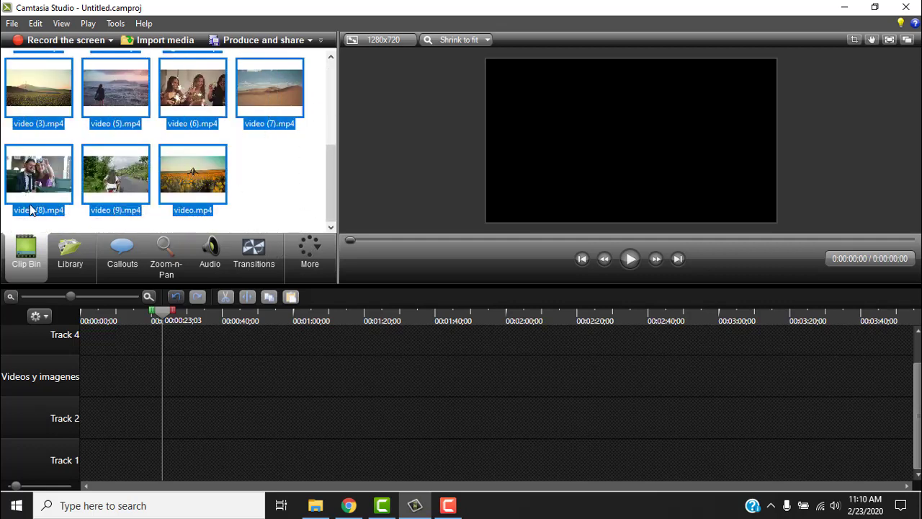
{"action": "key", "text": "Delete"}
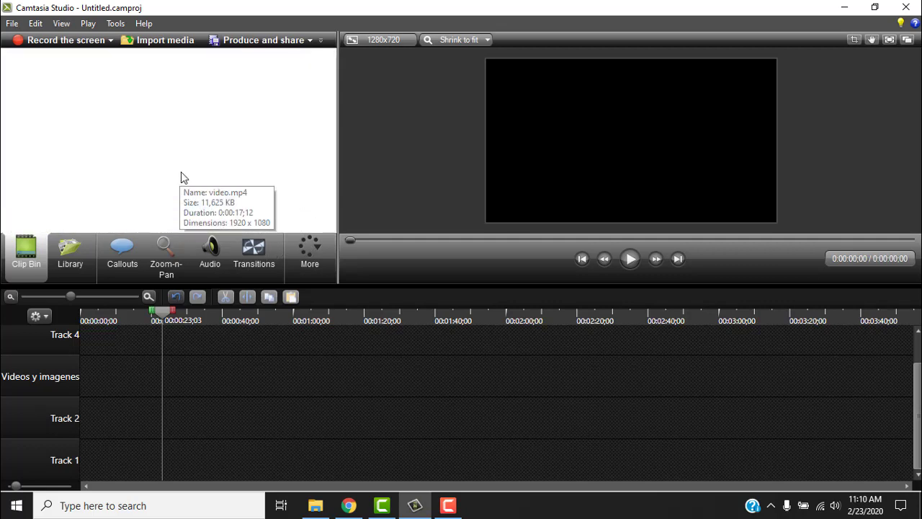
Import all audio and video files from the desktop's Video folder into the Clip Bin
{"action": "left_click", "coordinate": [165, 42]}
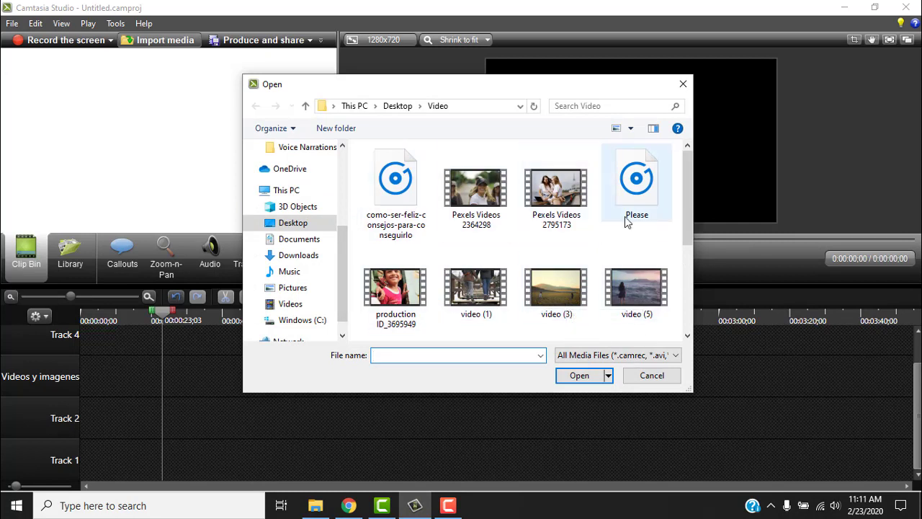
{"action": "left_click", "coordinate": [299, 226]}
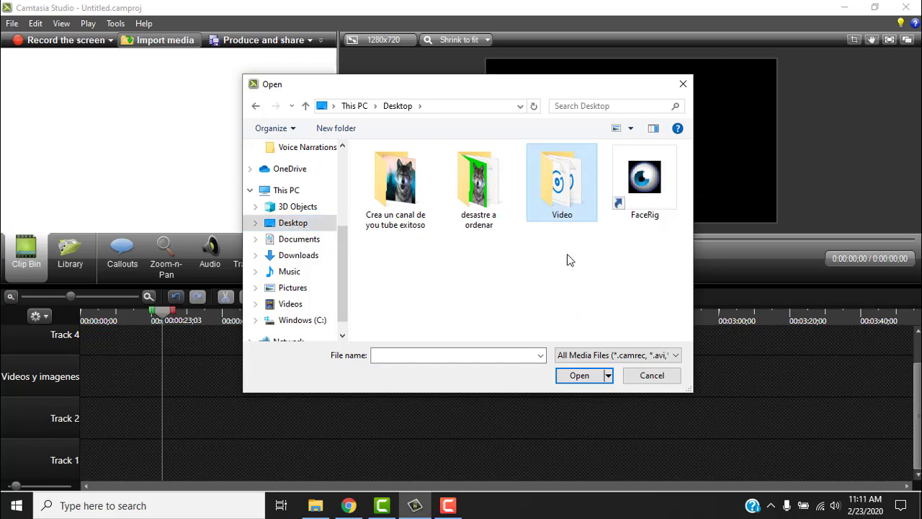
{"action": "left_click", "coordinate": [580, 376]}
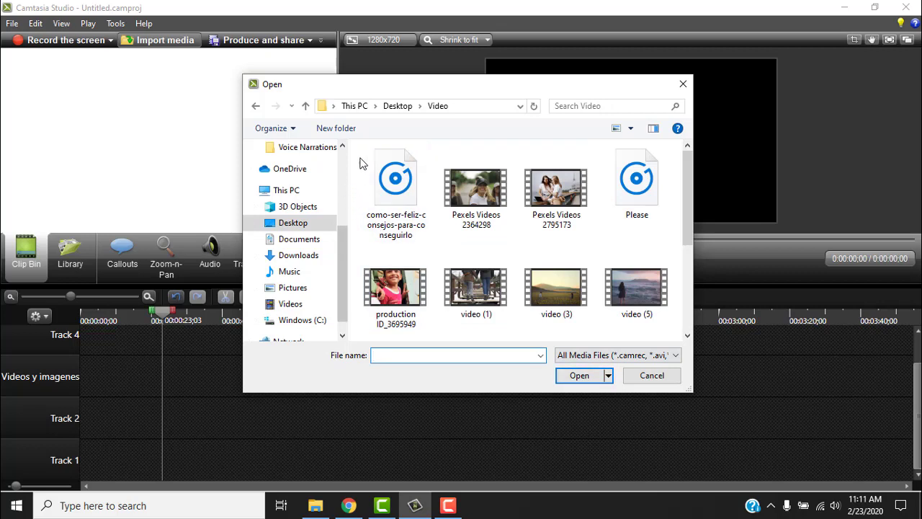
{"action": "left_click_drag", "start_coordinate": [355, 163], "coordinate": [677, 387]}
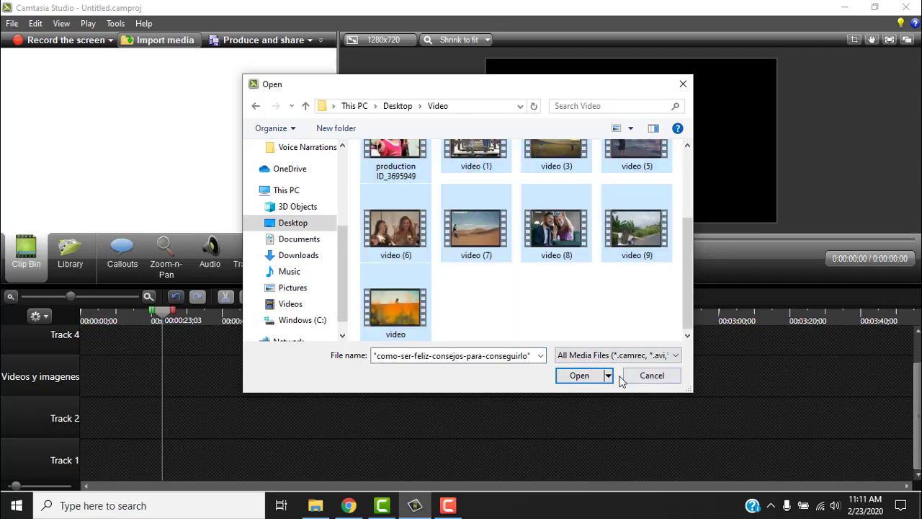
{"action": "left_click", "coordinate": [579, 375]}
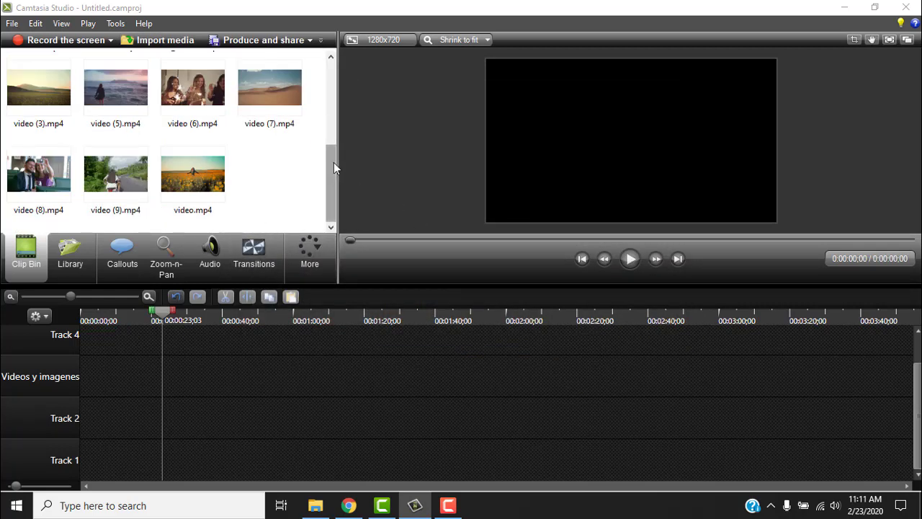
{"action": "left_click_drag", "start_coordinate": [334, 167], "coordinate": [334, 77]}
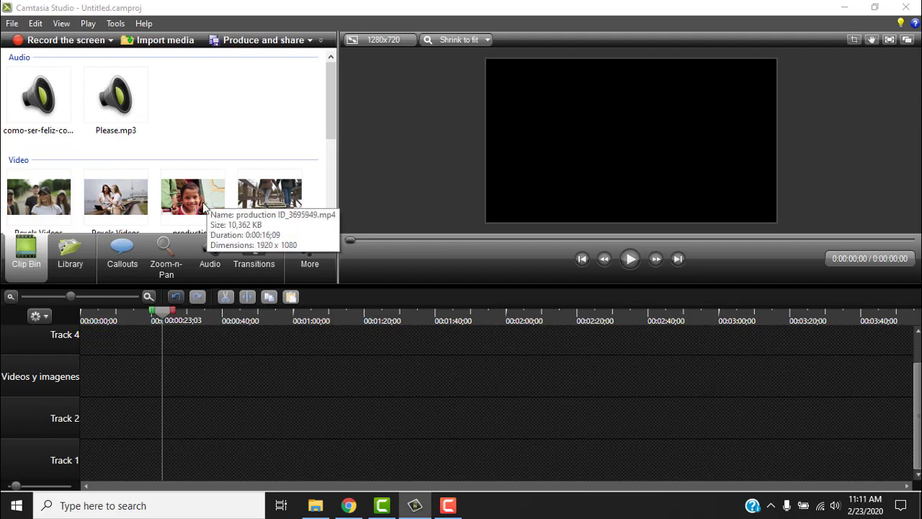
Place como-ser-feliz-consejos-para-conseguirlo.mp3 at the start of Track 1 and rename the track Charla
{"action": "left_click_drag", "start_coordinate": [64, 128], "coordinate": [98, 461]}
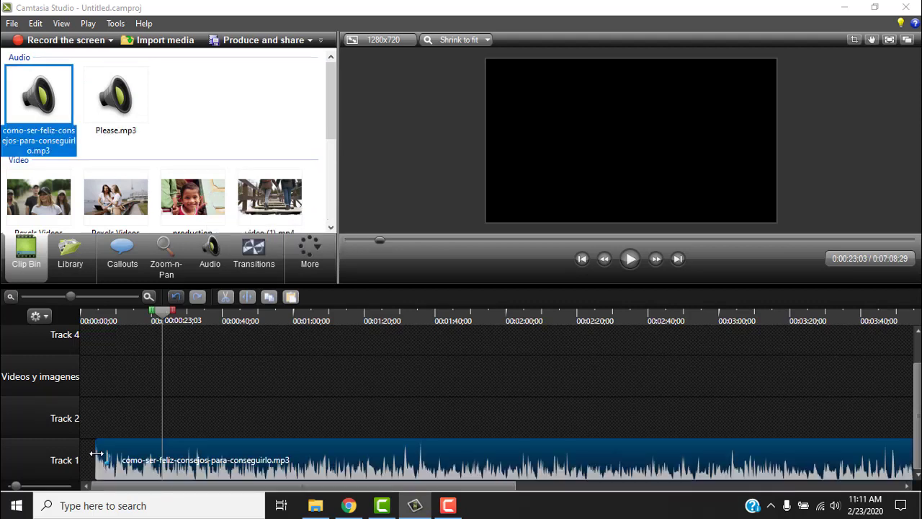
{"action": "double_click", "coordinate": [57, 461]}
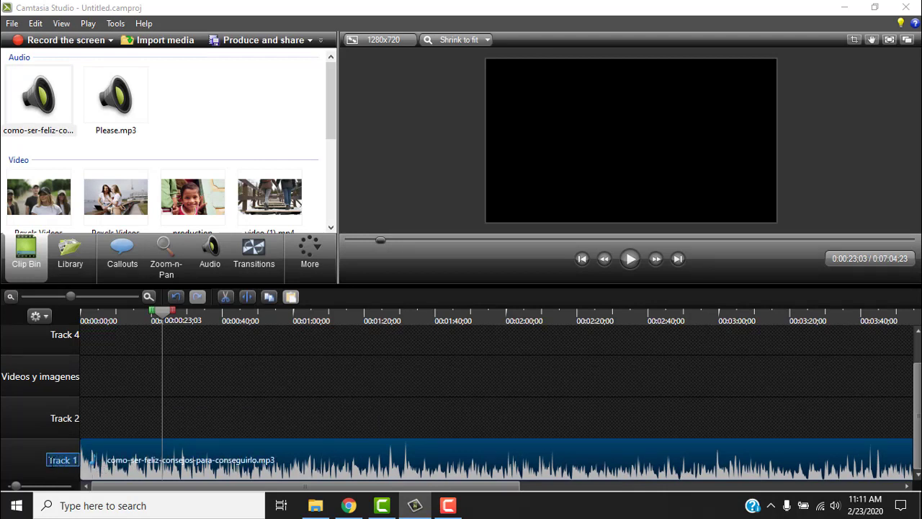
{"action": "type", "text": "Charla"}
{"action": "left_click", "coordinate": [126, 409]}
Place Please.mp3 at the start of Track 2 and rename the track Cancion
{"action": "left_click_drag", "start_coordinate": [135, 100], "coordinate": [101, 426]}
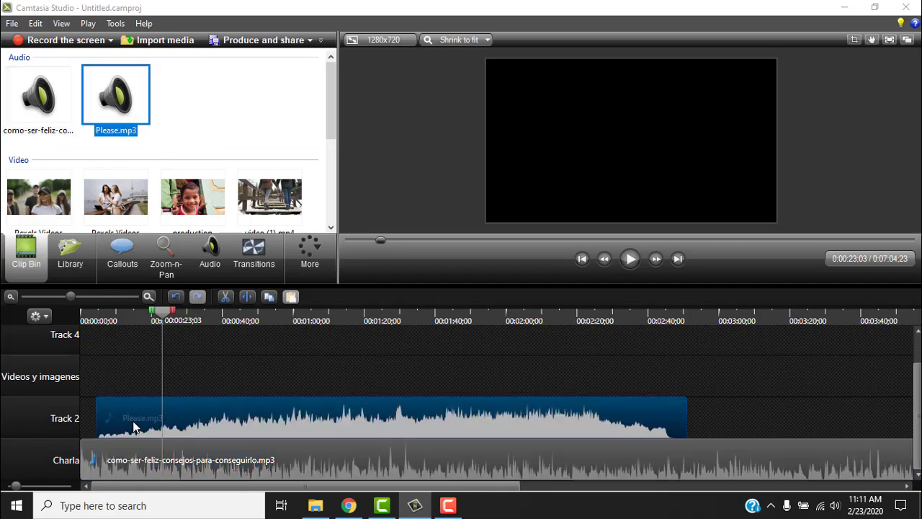
{"action": "double_click", "coordinate": [65, 419]}
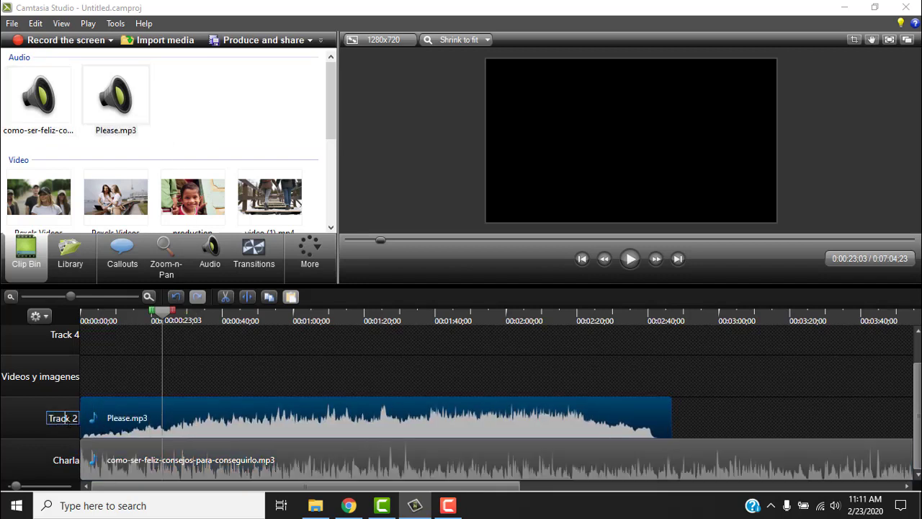
{"action": "key", "text": "Return"}
{"action": "double_click", "coordinate": [72, 421]}
{"action": "type", "text": "Cancion"}
{"action": "key", "text": "Return"}
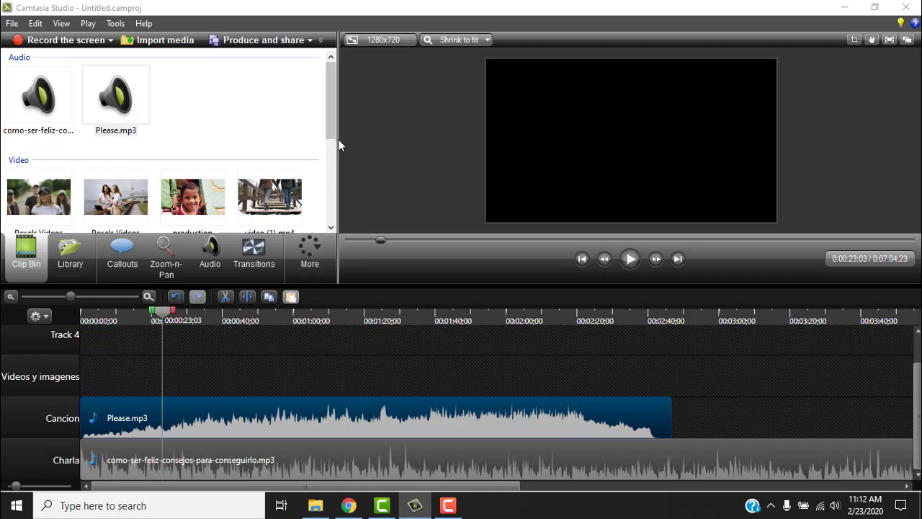
Add the Pexels Videos 2364298.mp4 clip at the start of the Videos y imagenes track
{"action": "left_click_drag", "start_coordinate": [333, 103], "coordinate": [330, 134]}
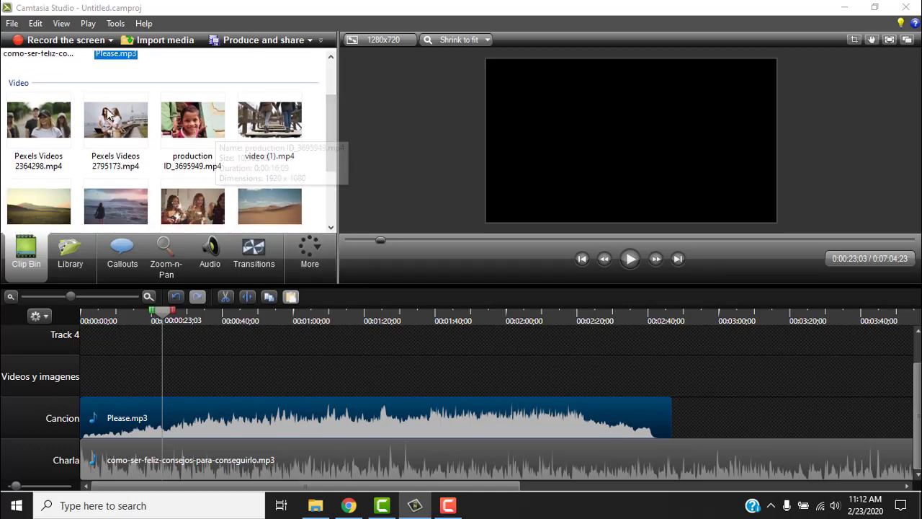
{"action": "left_click", "coordinate": [39, 123]}
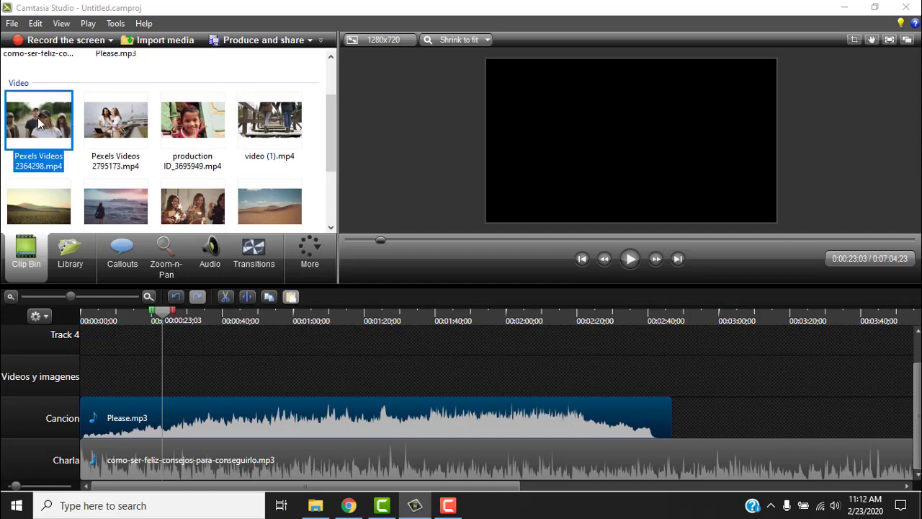
{"action": "left_click_drag", "start_coordinate": [39, 124], "coordinate": [101, 378]}
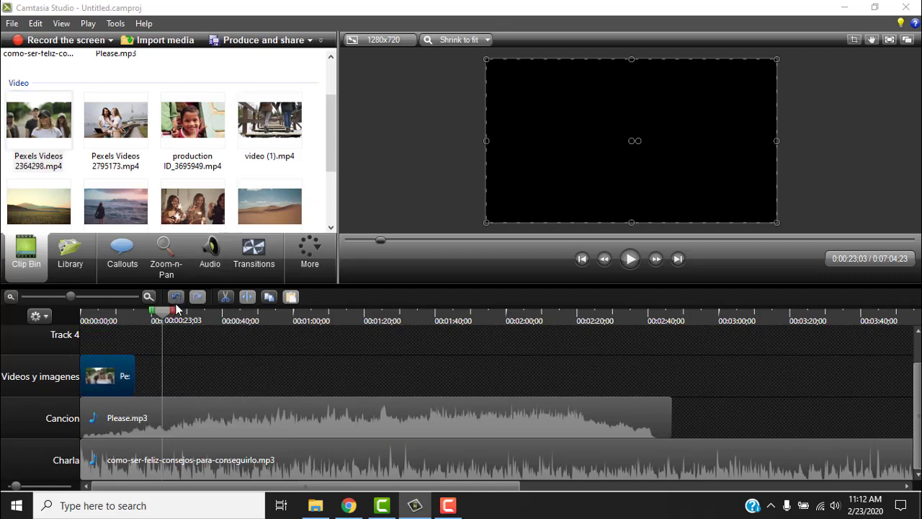
Play the project from the beginning through the first video clip to check picture and sound
{"action": "left_click_drag", "start_coordinate": [155, 319], "coordinate": [82, 319]}
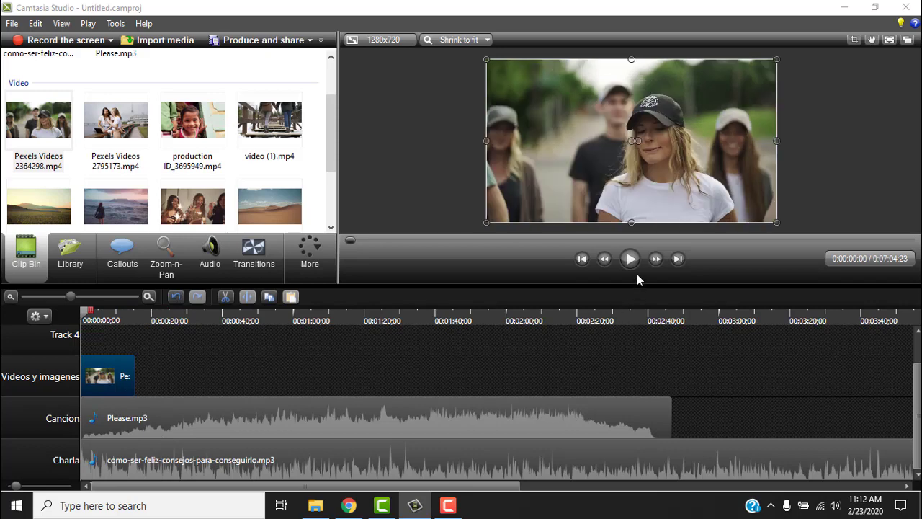
{"action": "left_click", "coordinate": [630, 259]}
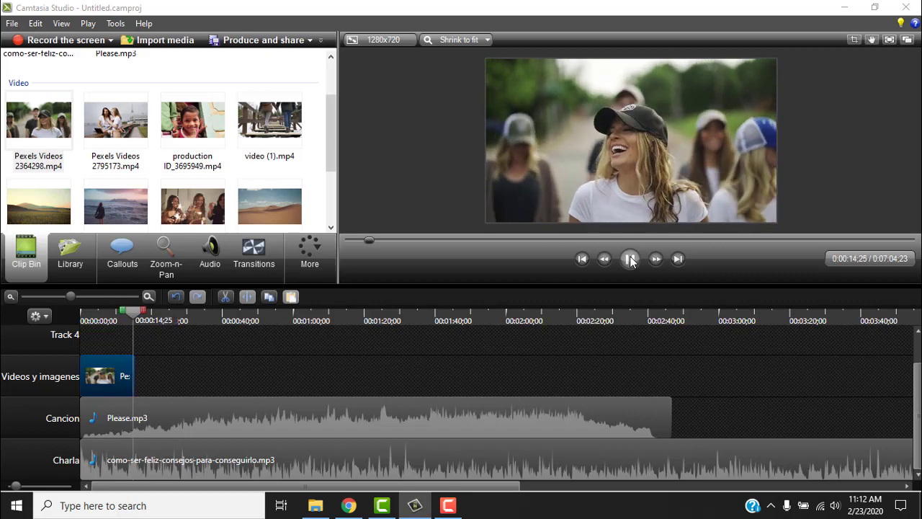
{"action": "left_click", "coordinate": [630, 260]}
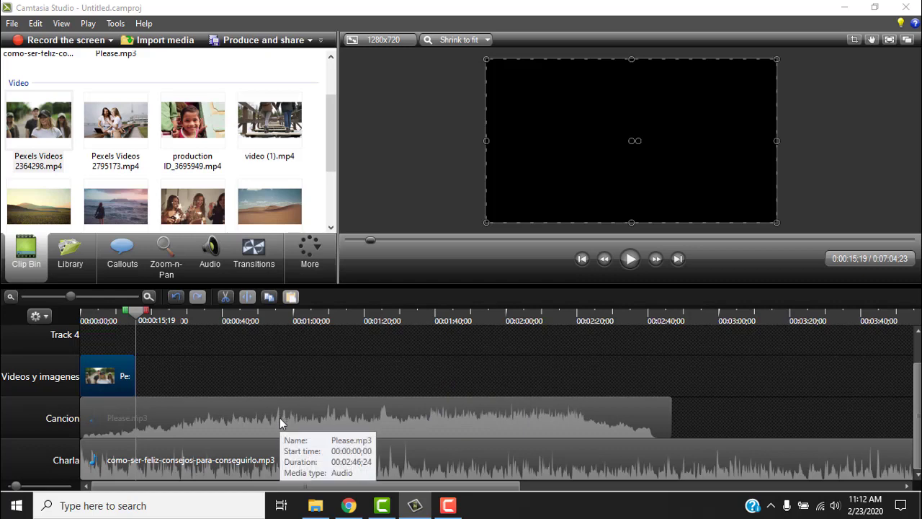
Lower the volume of Please.mp3 on the Cancion track to 77% and return the playhead to the timeline's start
{"action": "right_click", "coordinate": [235, 422]}
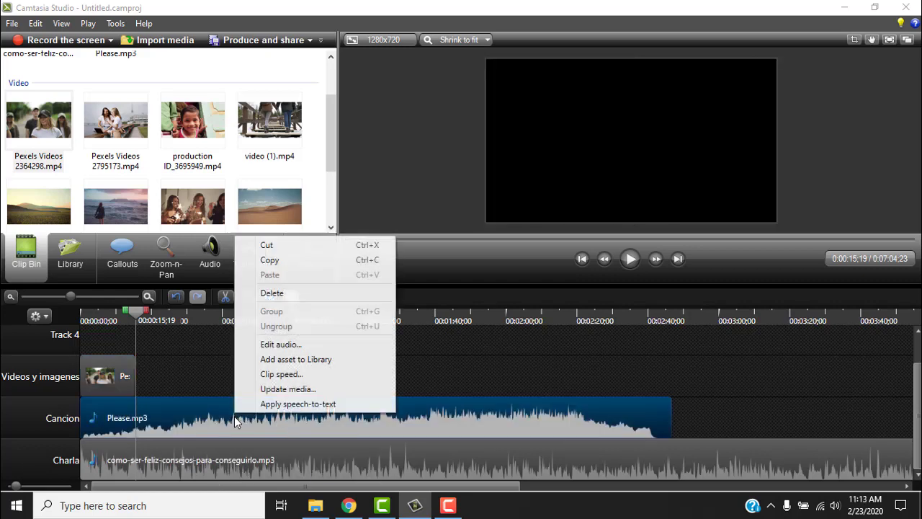
{"action": "left_click", "coordinate": [292, 350]}
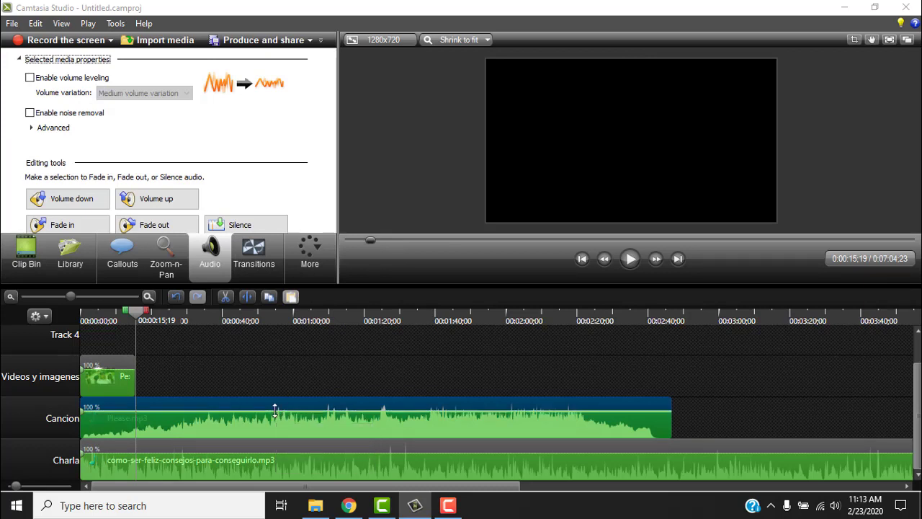
{"action": "left_click_drag", "start_coordinate": [274, 410], "coordinate": [273, 418]}
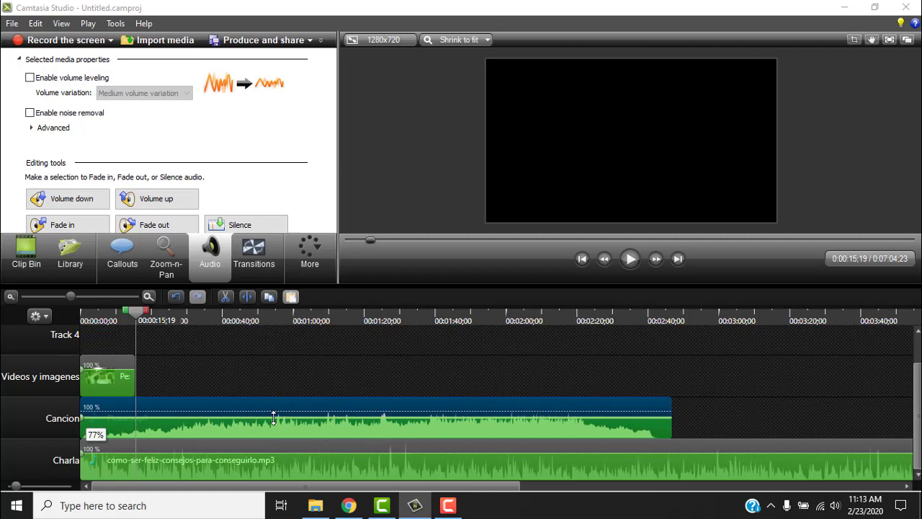
{"action": "left_click", "coordinate": [298, 361]}
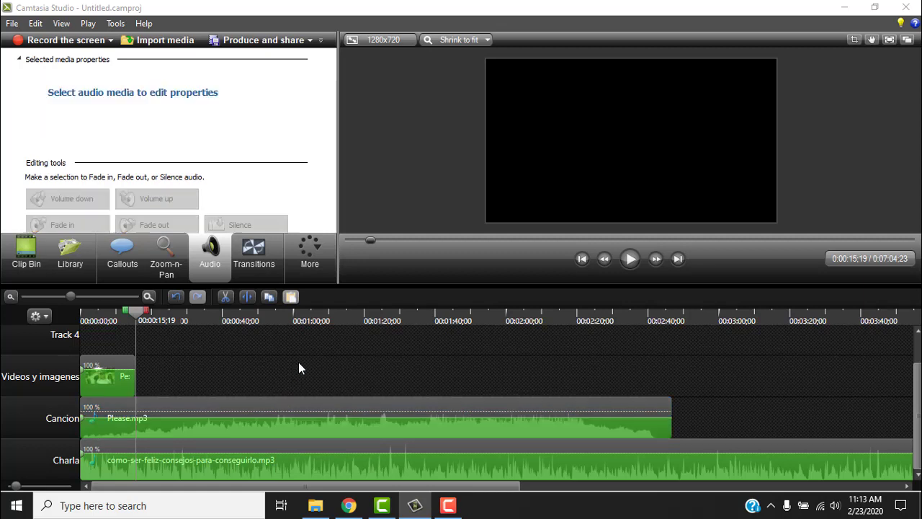
{"action": "left_click_drag", "start_coordinate": [139, 312], "coordinate": [71, 306]}
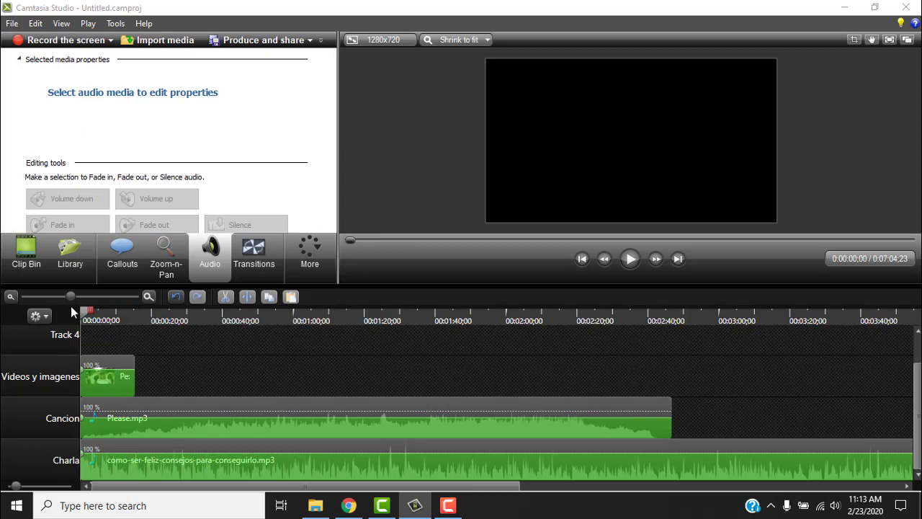
Play the first seconds of the project to check the lowered music against the speech, then pause
{"action": "left_click", "coordinate": [637, 260]}
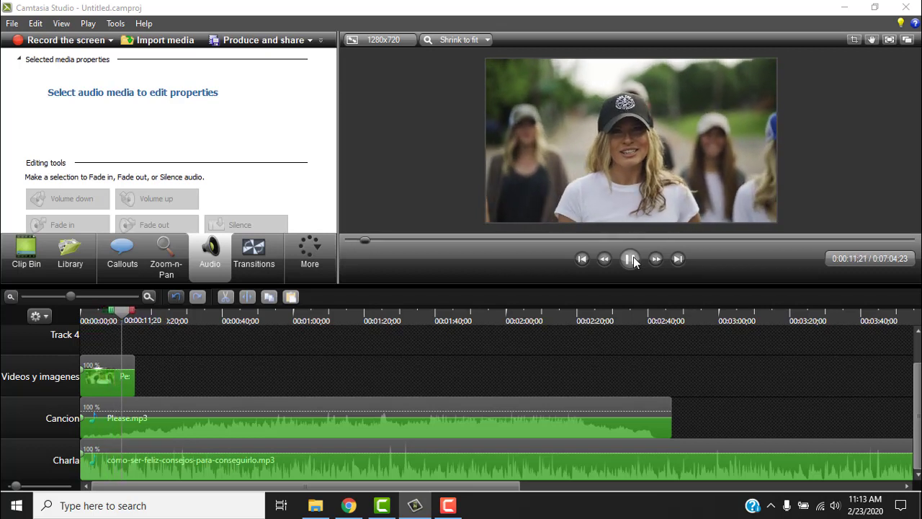
{"action": "left_click", "coordinate": [631, 260]}
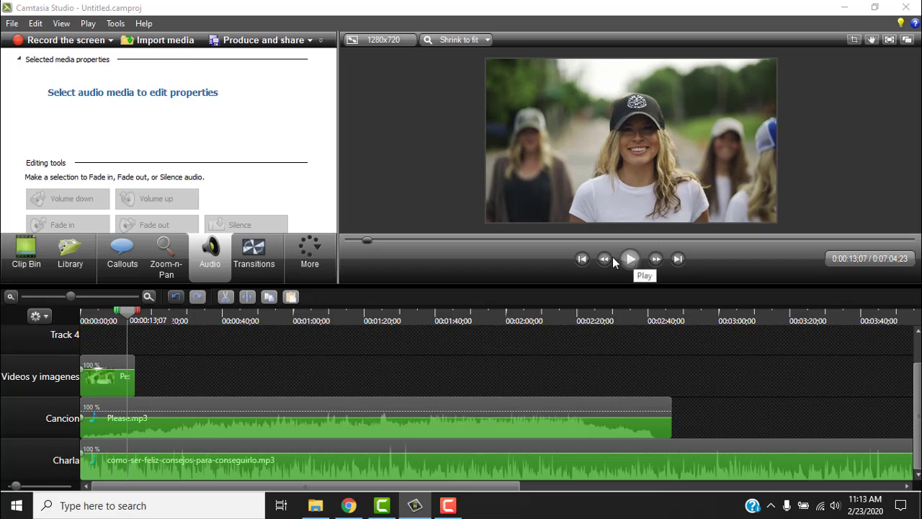
Append Pexels Videos 2795173.mp4, production ID_3695949.mp4 and video (1).mp4 end to end after the first clip on the Videos y imagenes track
{"action": "left_click", "coordinate": [26, 252]}
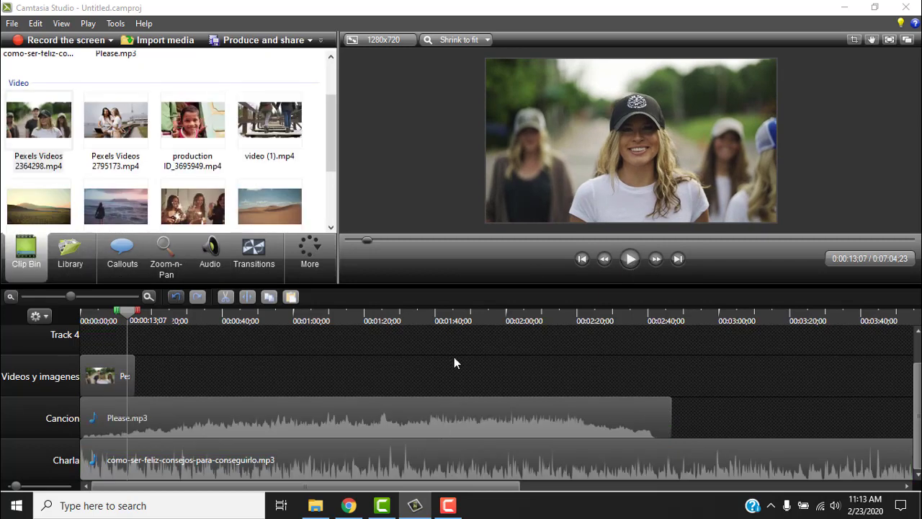
{"action": "mouse_move", "coordinate": [335, 130]}
{"action": "left_mouse_down"}
{"action": "mouse_move", "coordinate": [333, 83]}
{"action": "mouse_move", "coordinate": [332, 121]}
{"action": "left_mouse_up"}
{"action": "left_click_drag", "start_coordinate": [115, 136], "coordinate": [153, 380]}
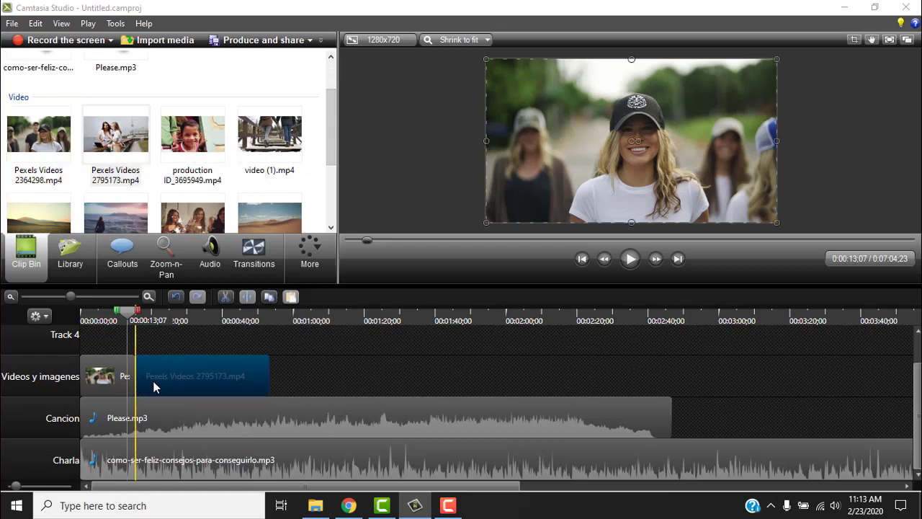
{"action": "left_click", "coordinate": [193, 134]}
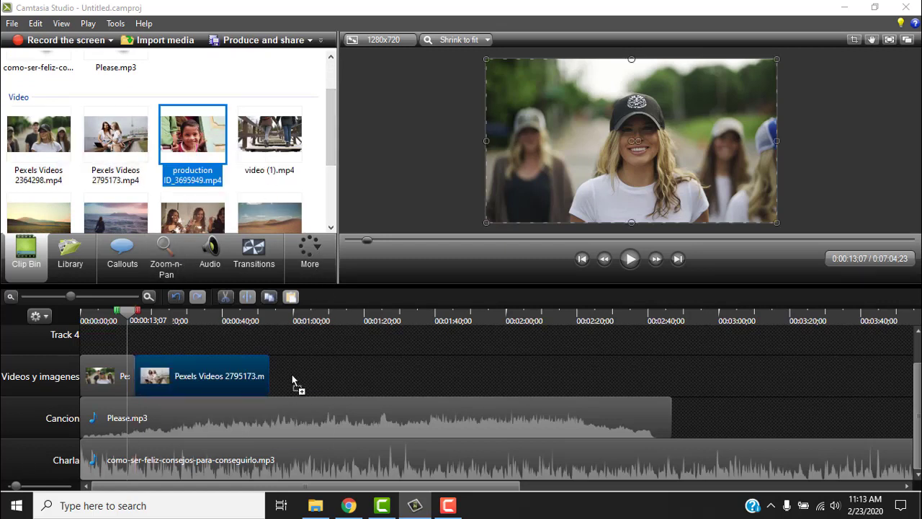
{"action": "mouse_move", "coordinate": [300, 380]}
{"action": "left_mouse_down"}
{"action": "mouse_move", "coordinate": [312, 382]}
{"action": "mouse_move", "coordinate": [282, 381]}
{"action": "left_mouse_up"}
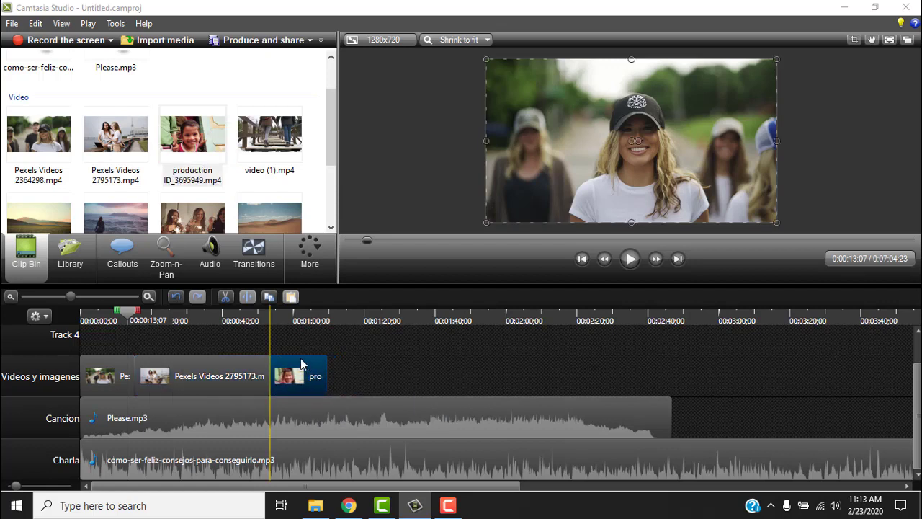
{"action": "left_click_drag", "start_coordinate": [275, 144], "coordinate": [360, 377]}
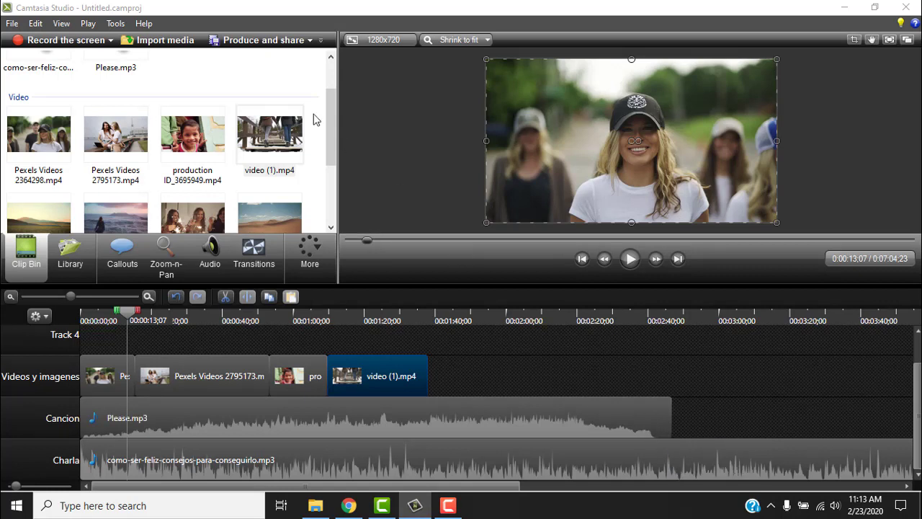
Add a second copy of Please.mp3 on the Cancion track, directly after the end of the first one
{"action": "left_click_drag", "start_coordinate": [334, 133], "coordinate": [333, 105]}
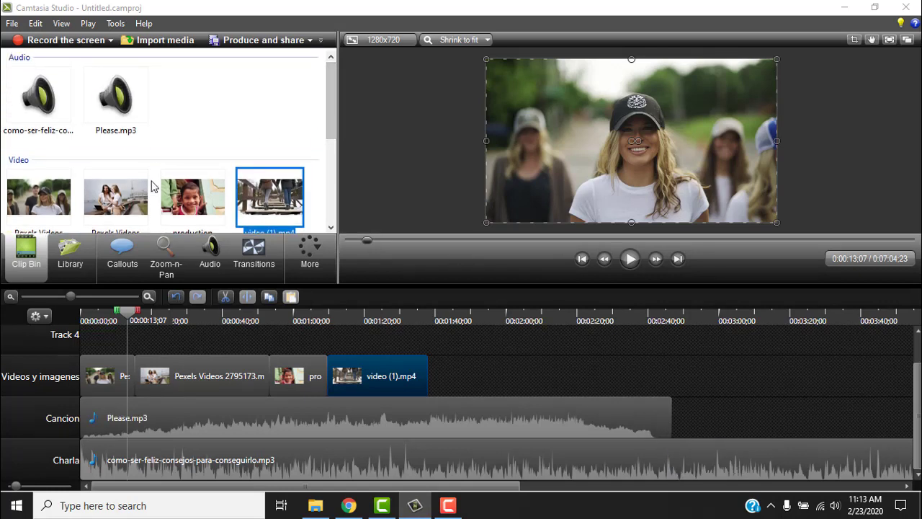
{"action": "left_click_drag", "start_coordinate": [120, 113], "coordinate": [663, 379]}
{"action": "left_click", "coordinate": [595, 365]}
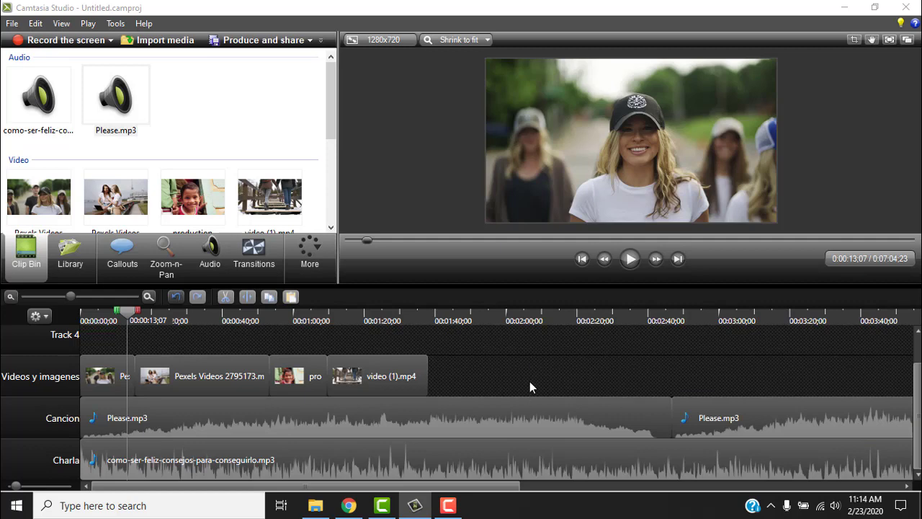
Apply an audio fade in and fade out to the first Please.mp3 clip on the Cancion track
{"action": "left_click", "coordinate": [431, 415]}
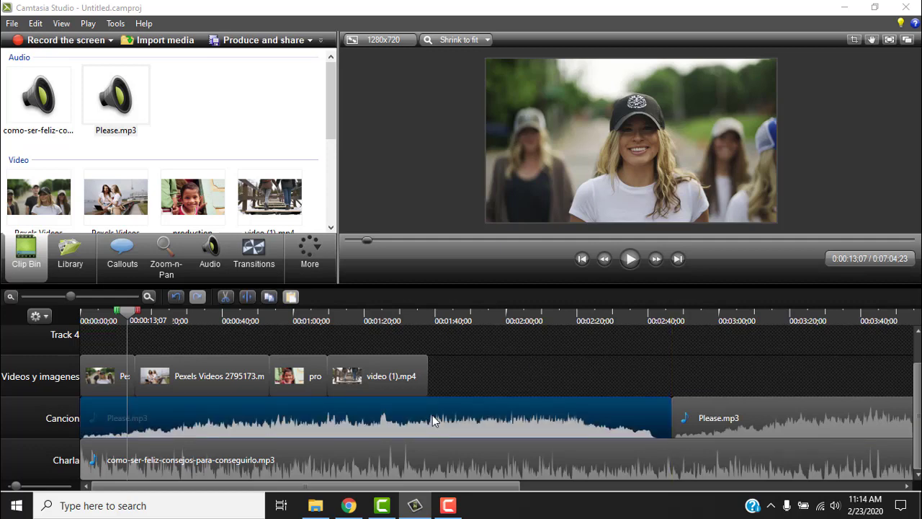
{"action": "right_click", "coordinate": [434, 421]}
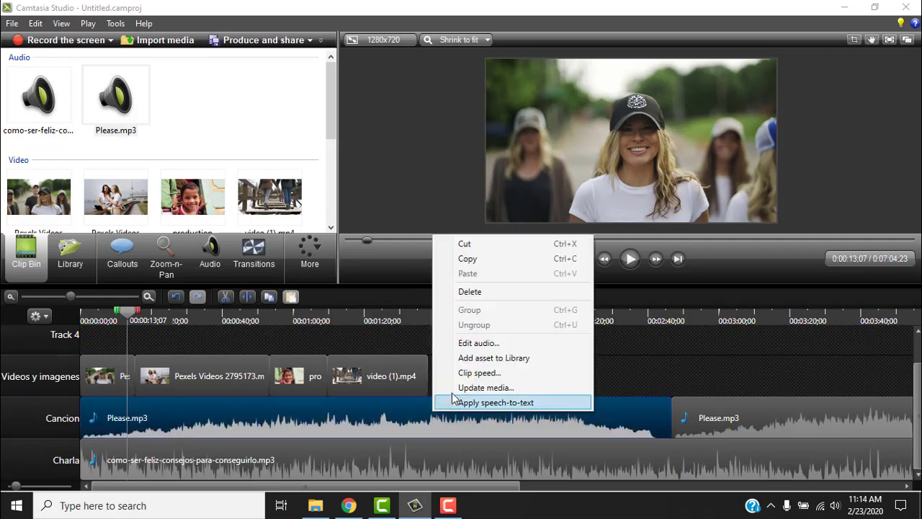
{"action": "left_click", "coordinate": [478, 342]}
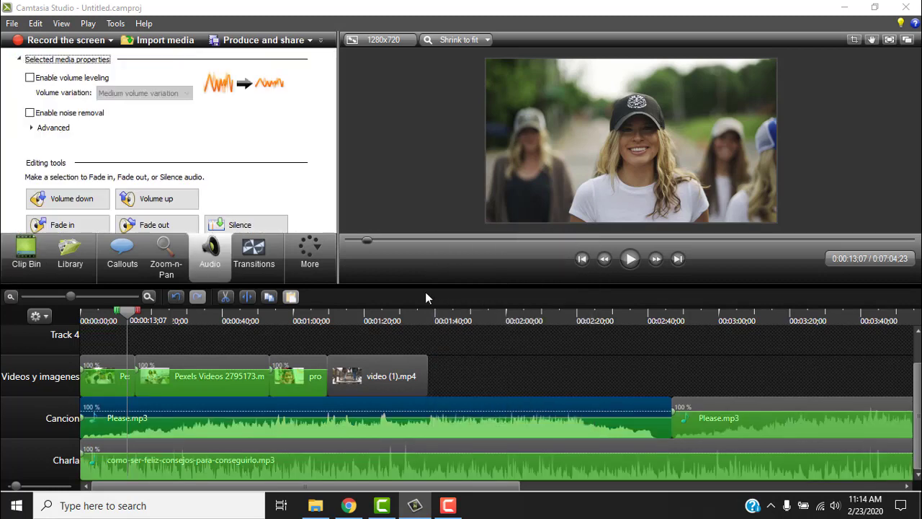
{"action": "left_click", "coordinate": [80, 228]}
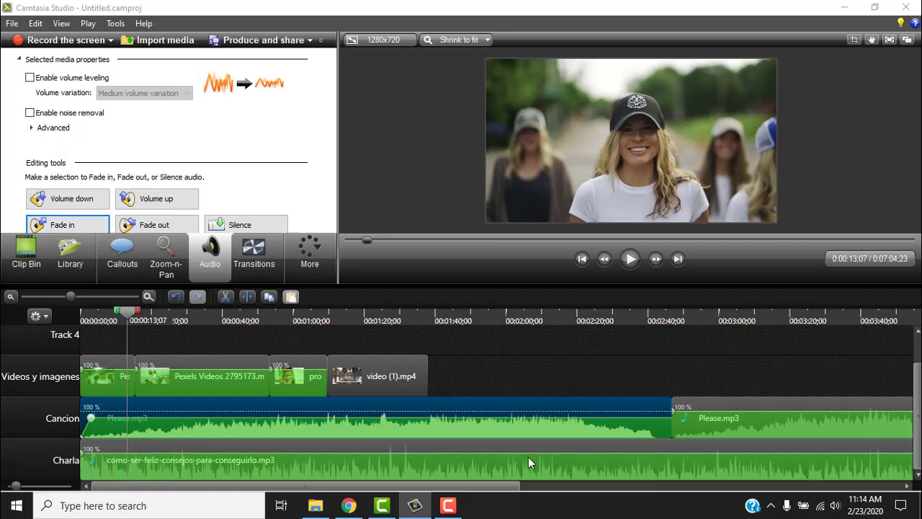
{"action": "left_click", "coordinate": [155, 223]}
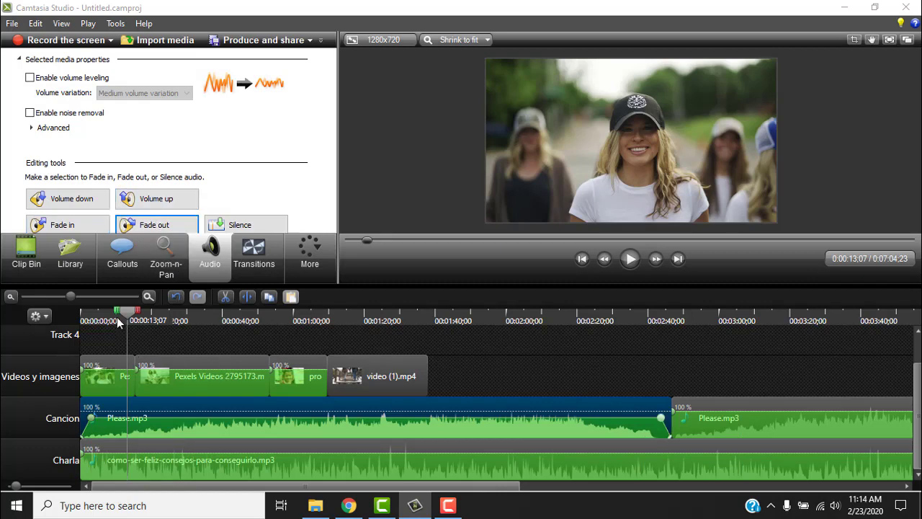
Return the playhead to the timeline's start and play the project to check the music's fade in
{"action": "left_click_drag", "start_coordinate": [127, 311], "coordinate": [71, 309]}
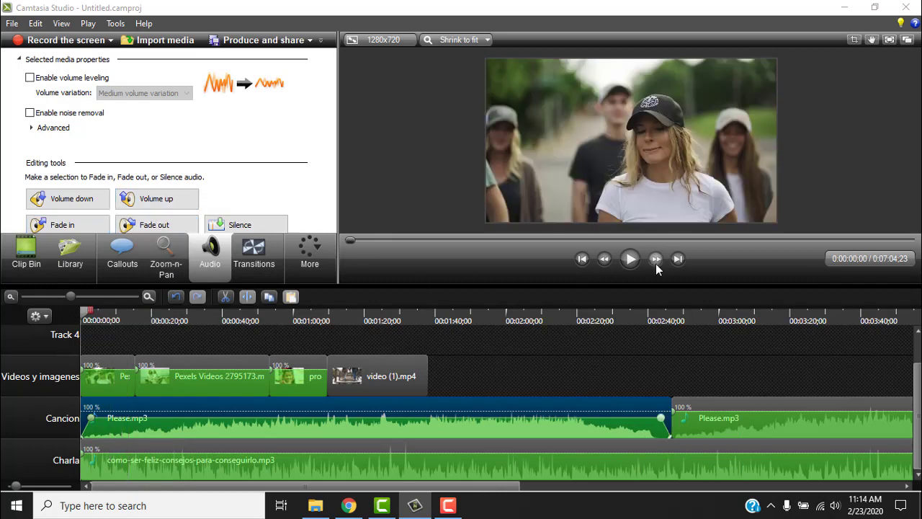
{"action": "left_click", "coordinate": [634, 261]}
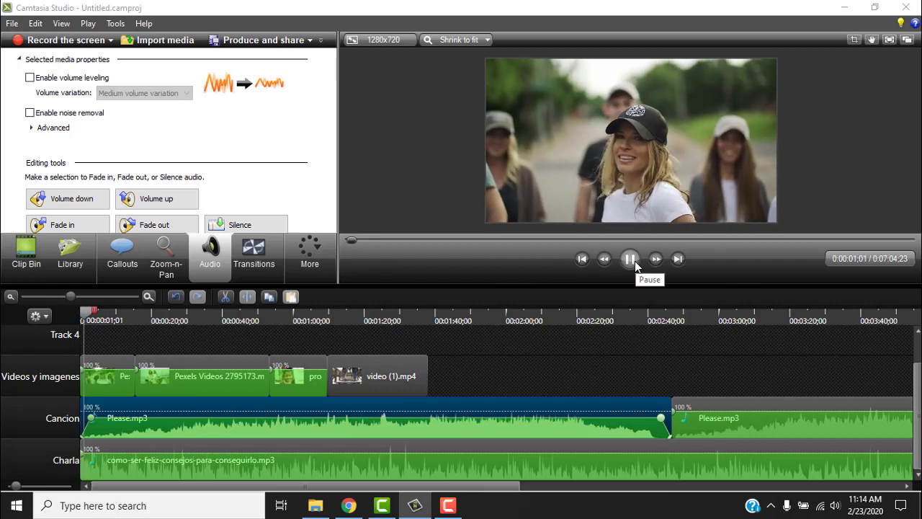